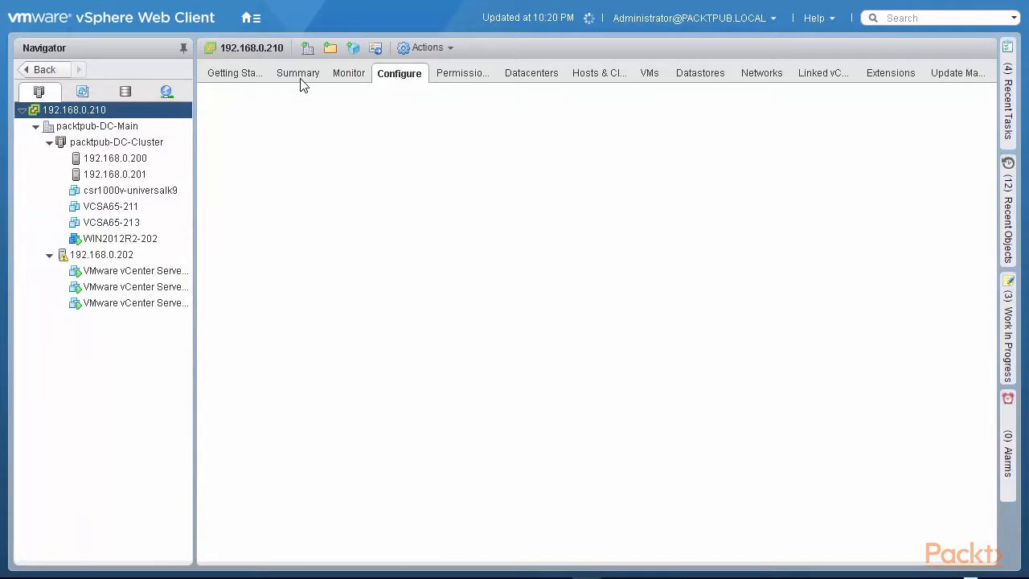
# Step: Review the vCenter server's summary and compare the datastores of hosts 192.168.0.200 and 192.168.0.201
pyautogui.click(301, 80)
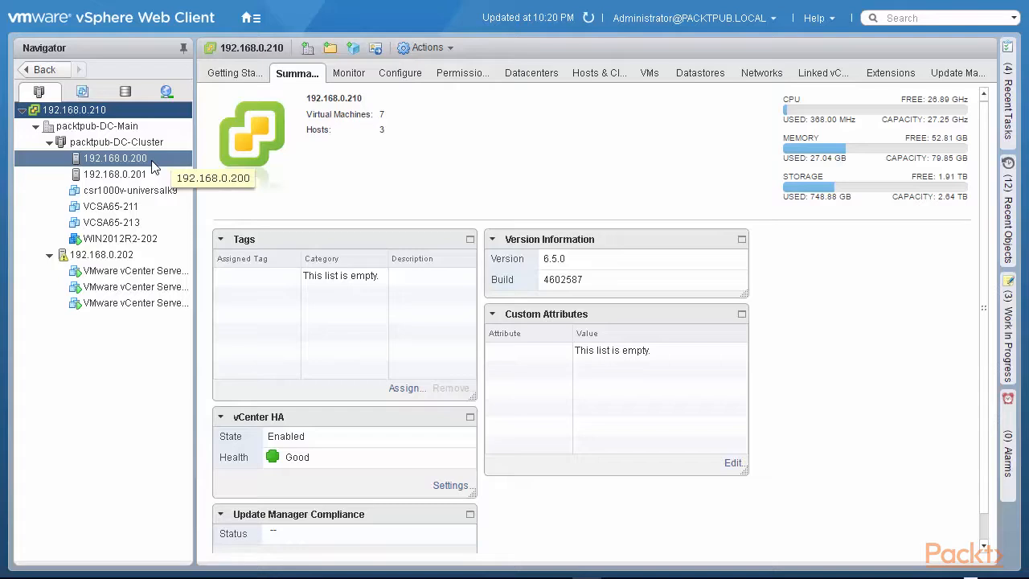
pyautogui.click(127, 160)
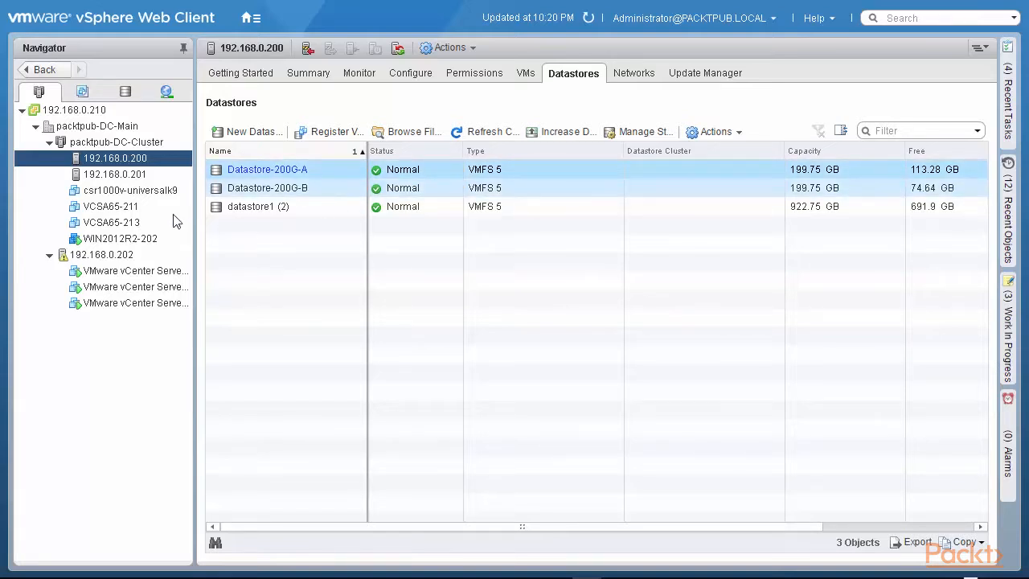
pyautogui.click(142, 175)
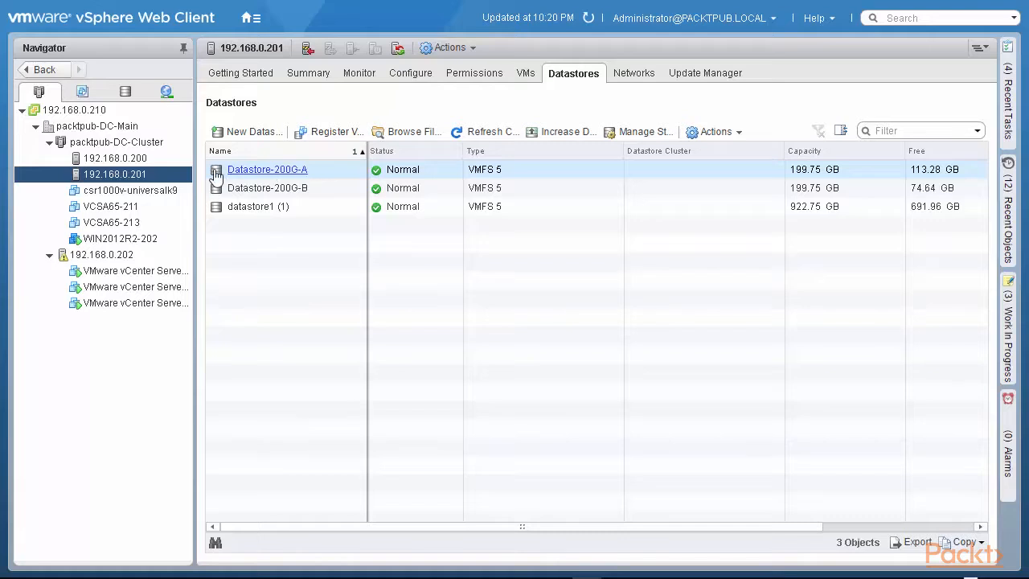
pyautogui.click(302, 170)
pyautogui.click(136, 161)
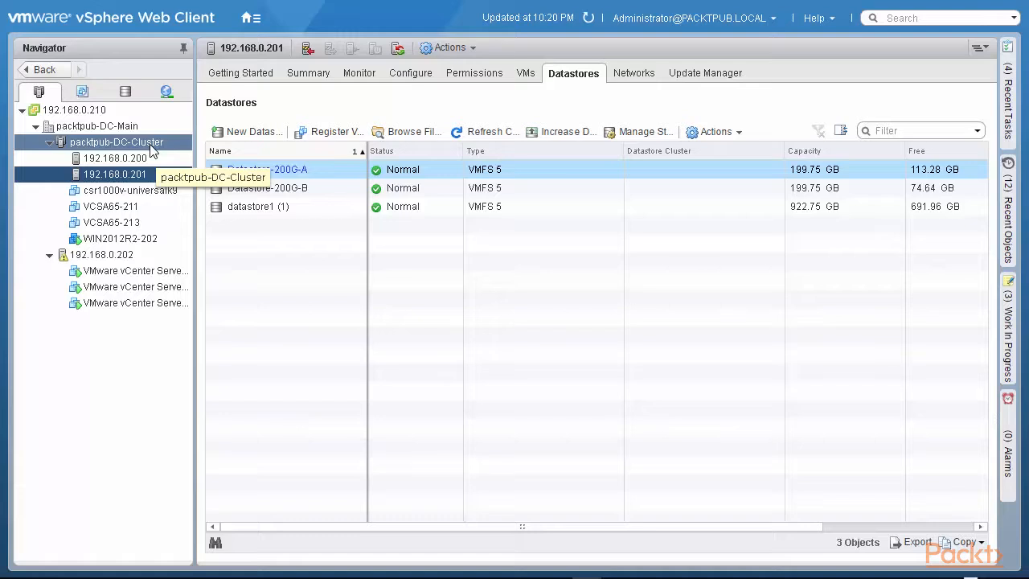
# Step: Open the settings of packtpub-DC-Cluster and examine its DRS automation, additional DRS options and VMware EVC configuration
pyautogui.rightClick(151, 150)
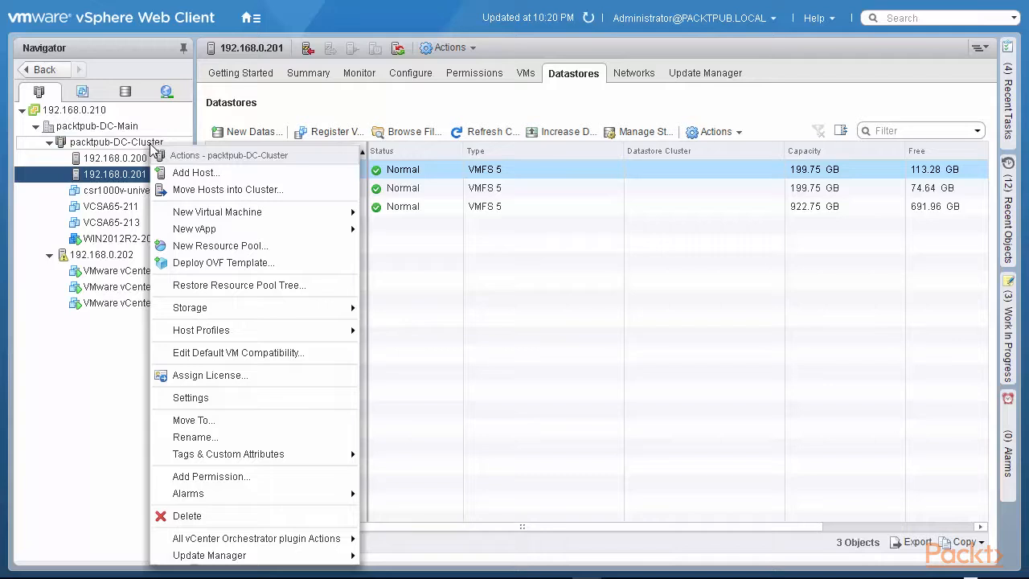
pyautogui.click(189, 406)
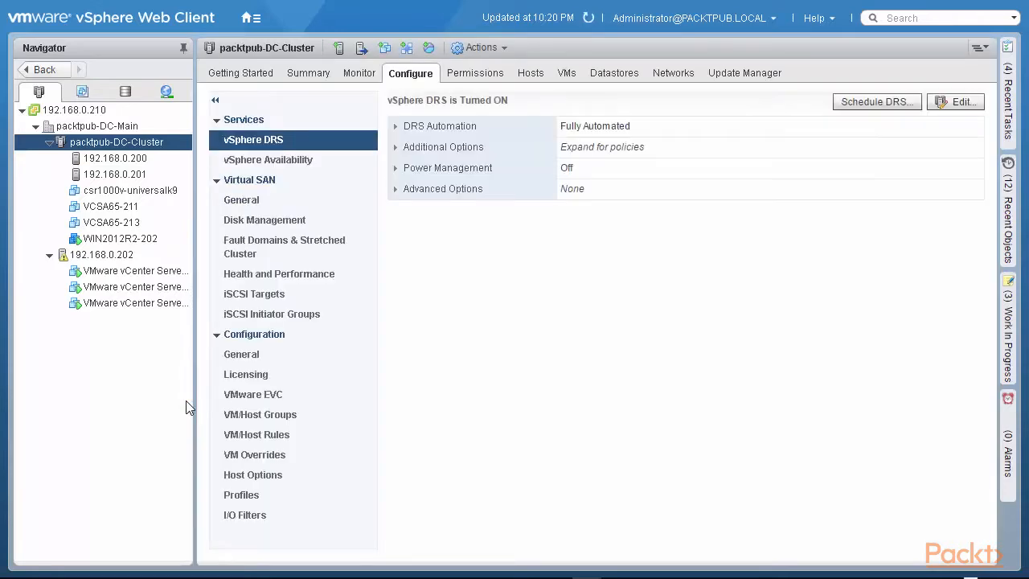
pyautogui.click(396, 127)
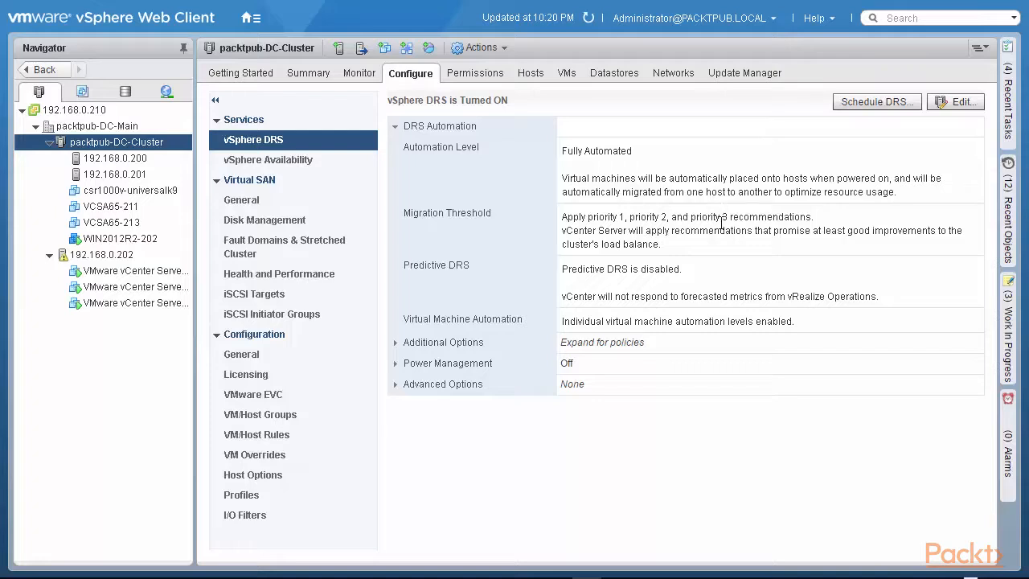
pyautogui.click(398, 347)
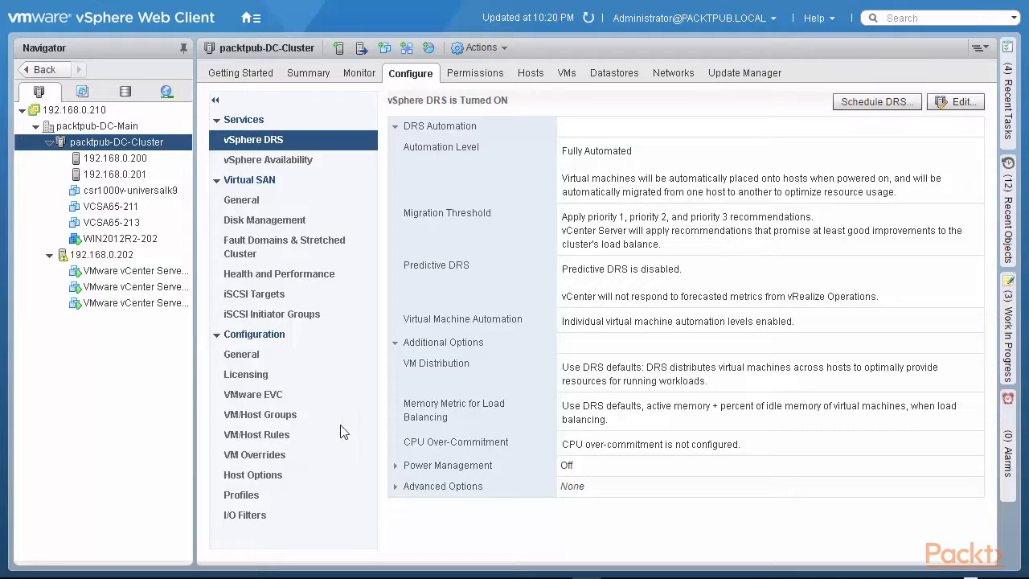
pyautogui.click(277, 397)
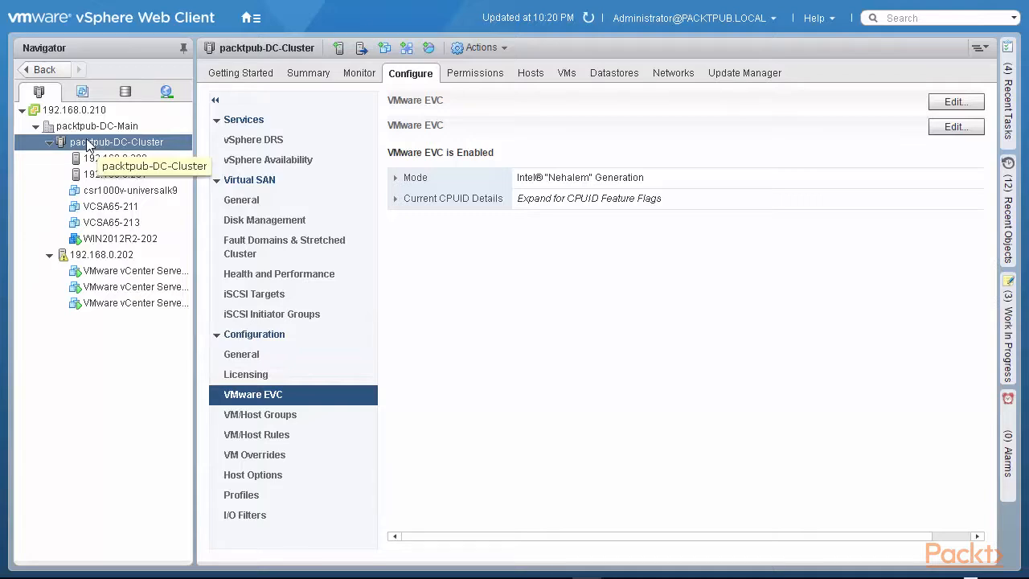
# Step: Examine the cluster's summary, expanding the details for cluster resources, vSphere DRS and cluster consumers including virtual machines
pyautogui.click(314, 74)
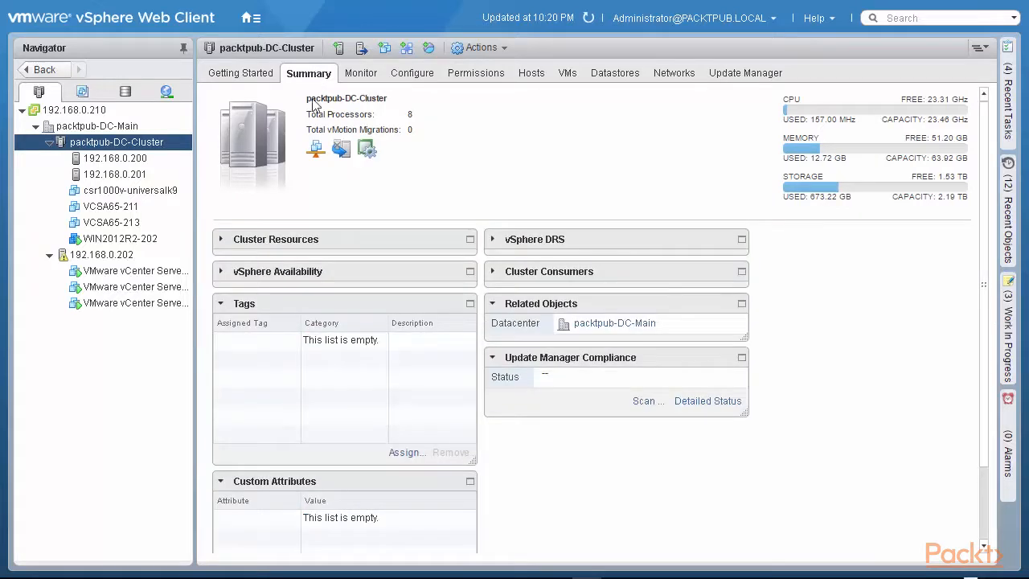
pyautogui.click(221, 239)
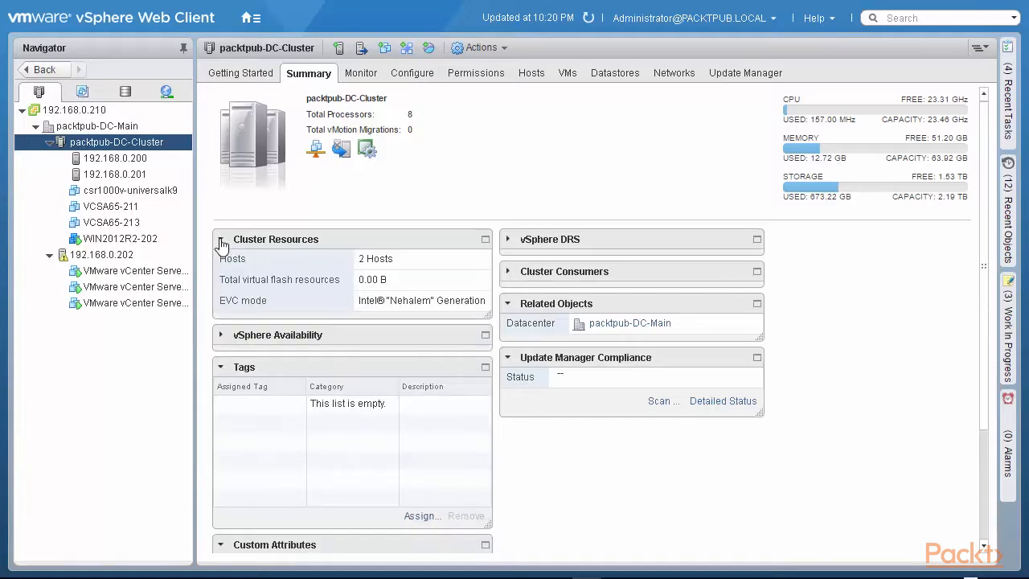
pyautogui.click(508, 241)
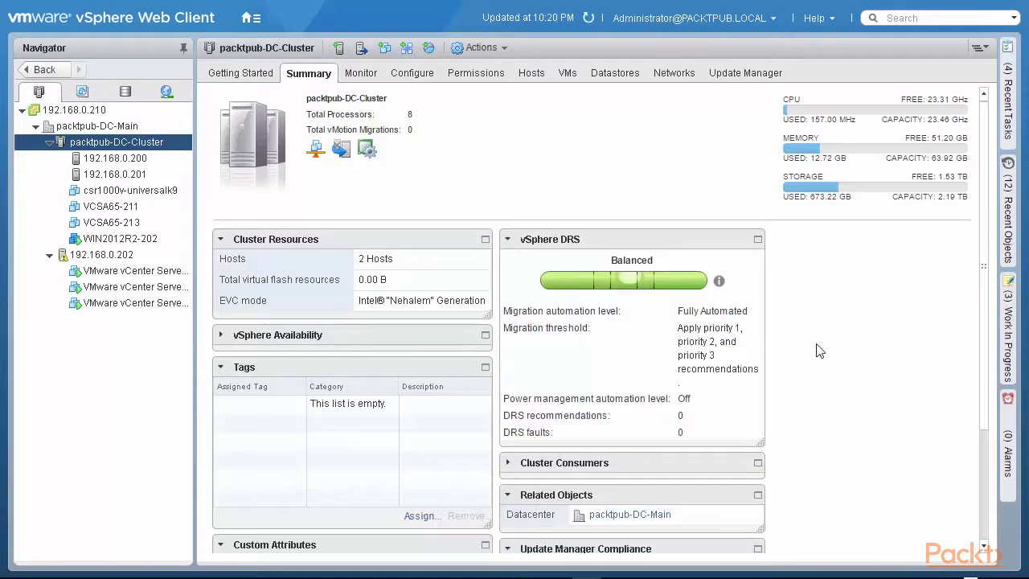
pyautogui.scroll(-1, 853, 315)
pyautogui.scroll(-3, 859, 314)
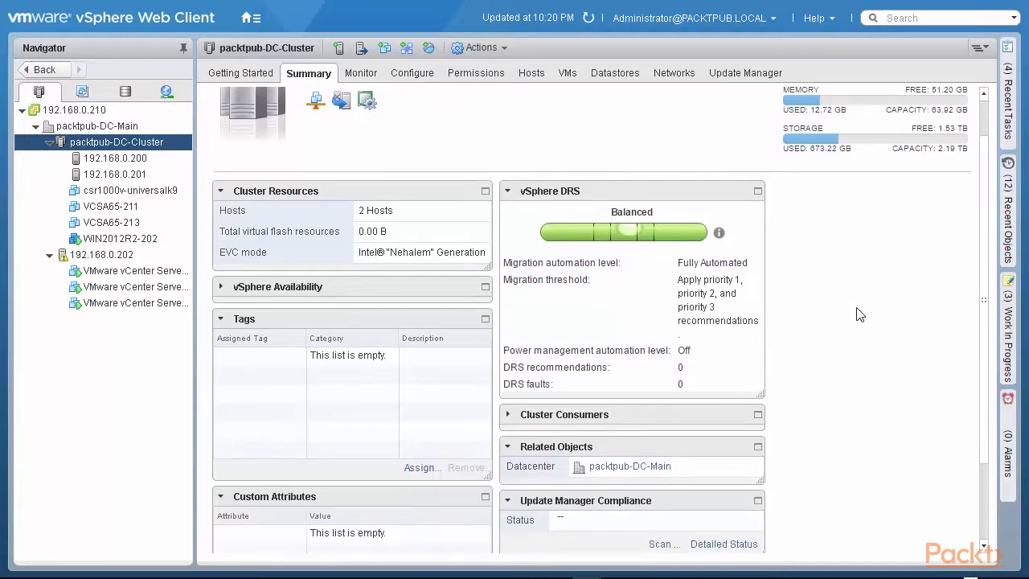
pyautogui.scroll(-1, 859, 321)
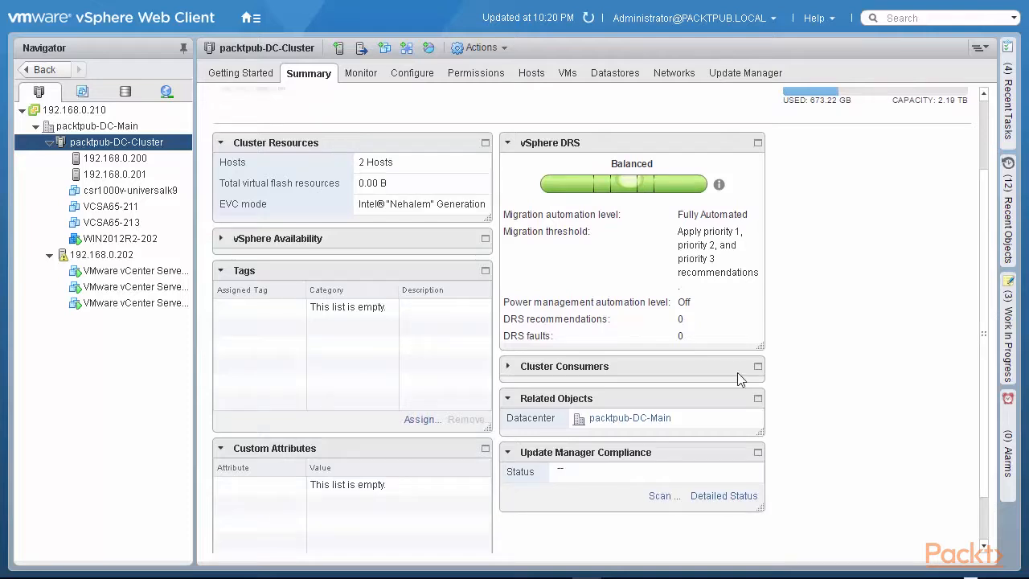
pyautogui.click(521, 369)
pyautogui.scroll(-3, 856, 388)
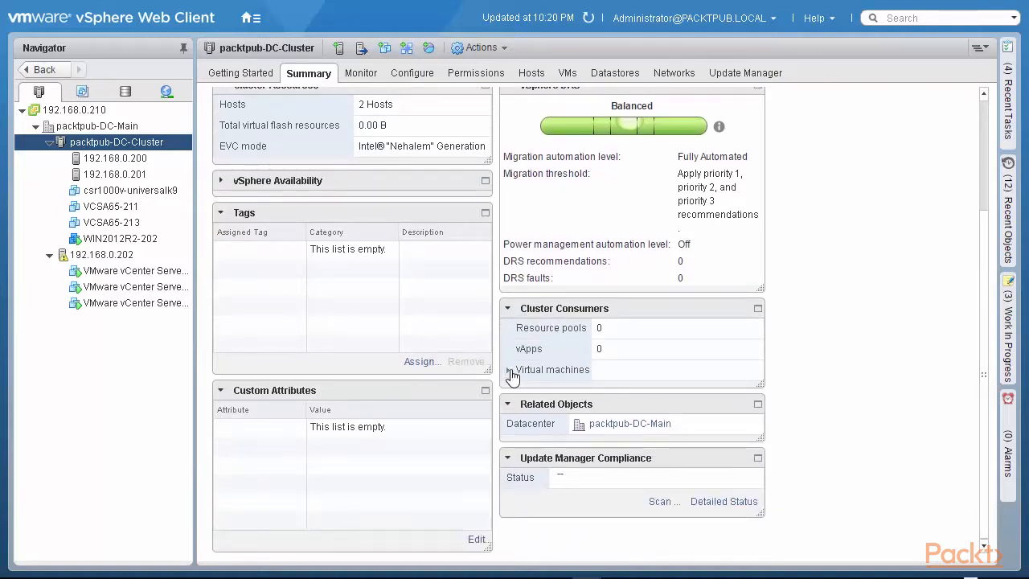
pyautogui.click(508, 371)
pyautogui.scroll(-2, 853, 347)
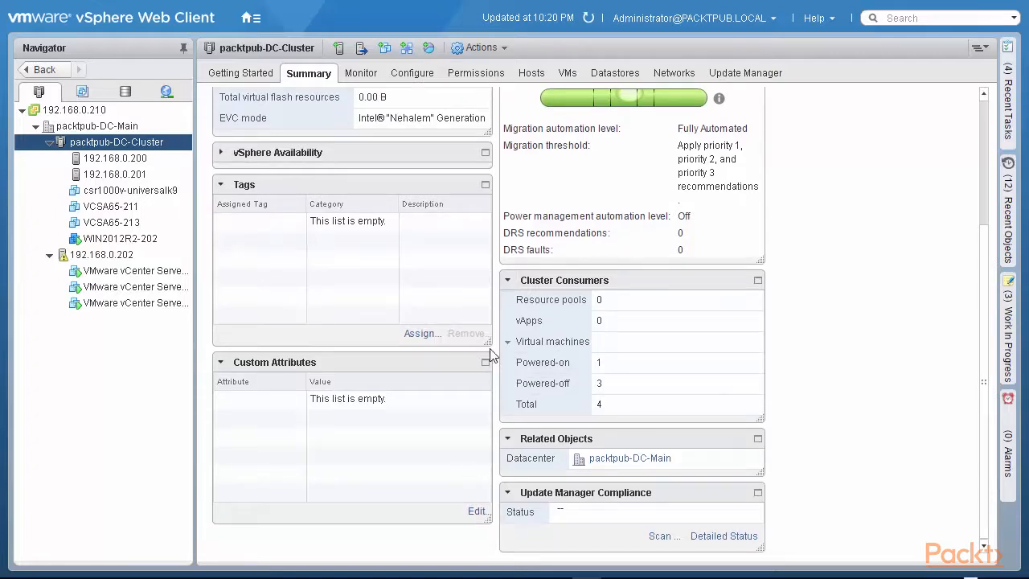
pyautogui.scroll(5, 447, 375)
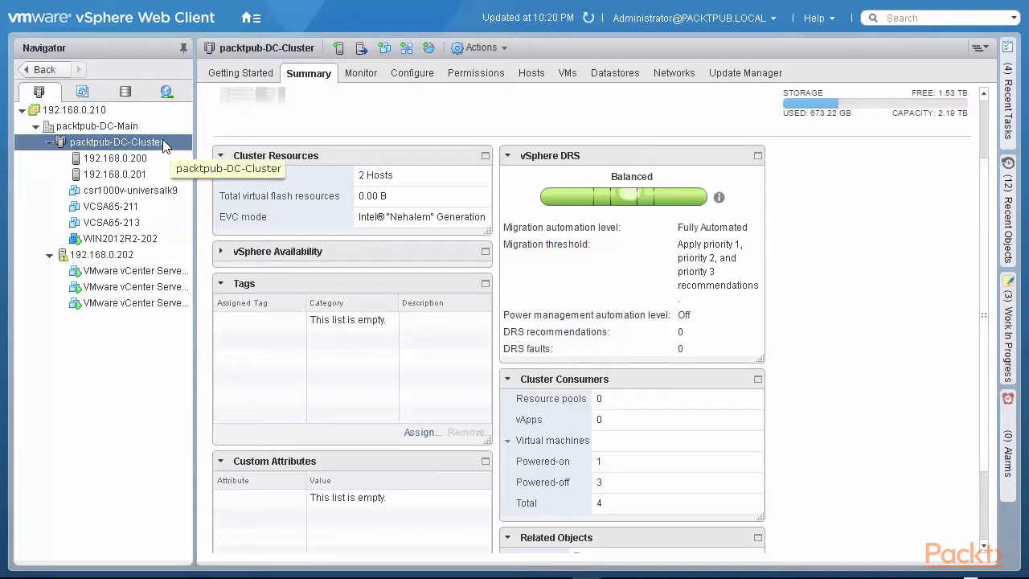
# Step: Examine the Fault Tolerance details and general summary information of the WIN2012R2-202 virtual machine
pyautogui.click(134, 240)
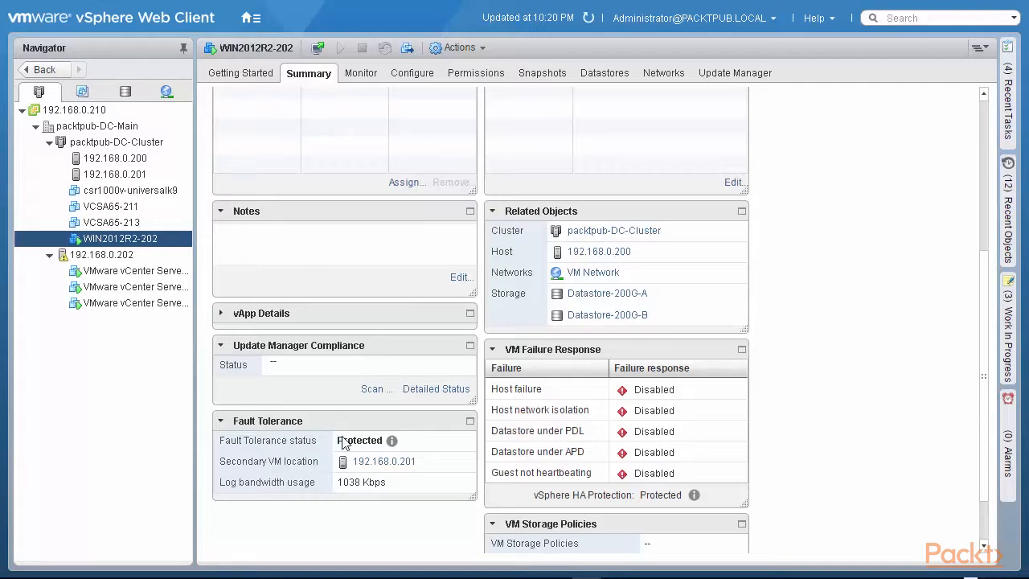
pyautogui.moveTo(392, 443)
pyautogui.scroll(2, 823, 425)
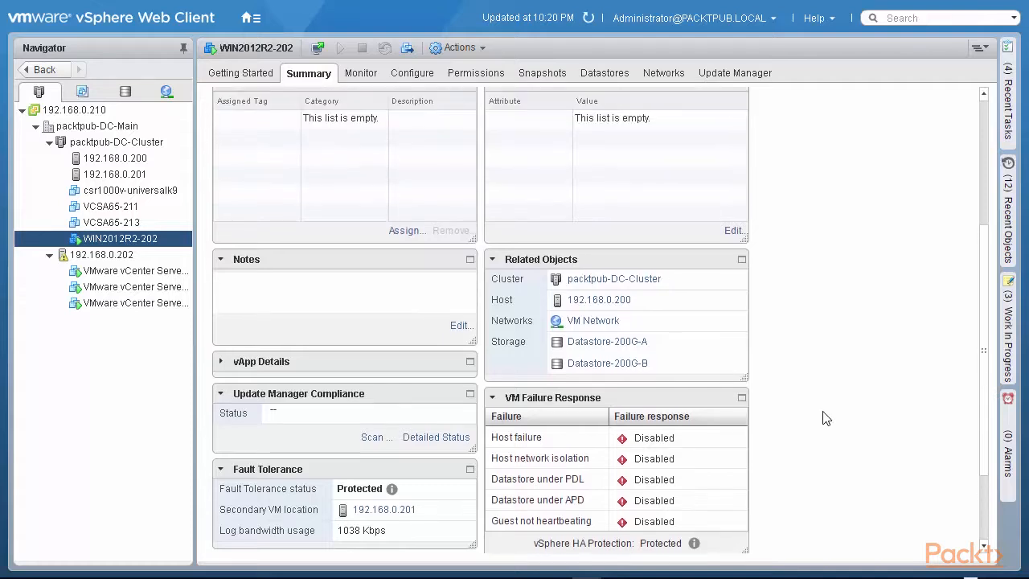
pyautogui.scroll(2, 844, 426)
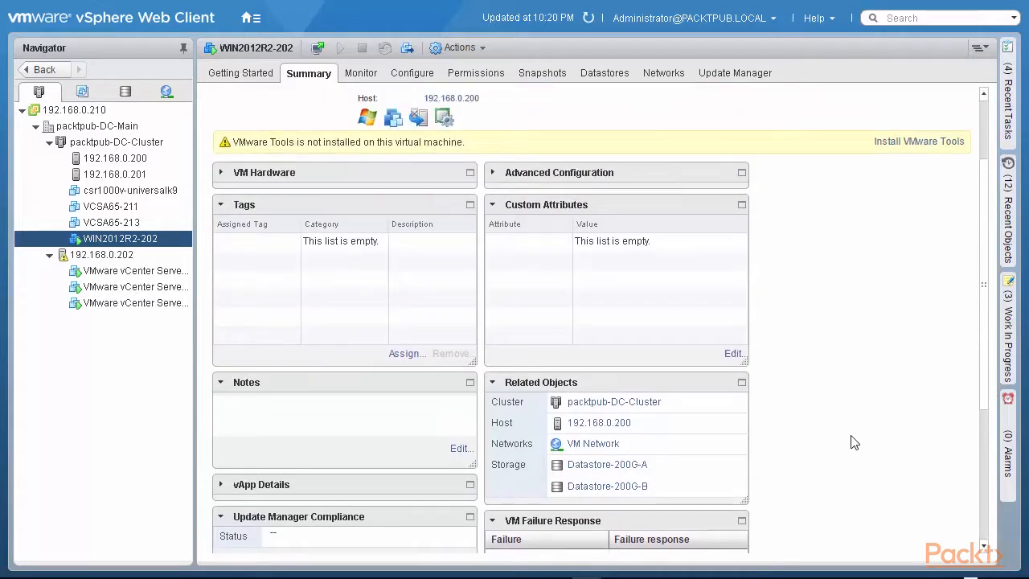
pyautogui.scroll(3, 854, 441)
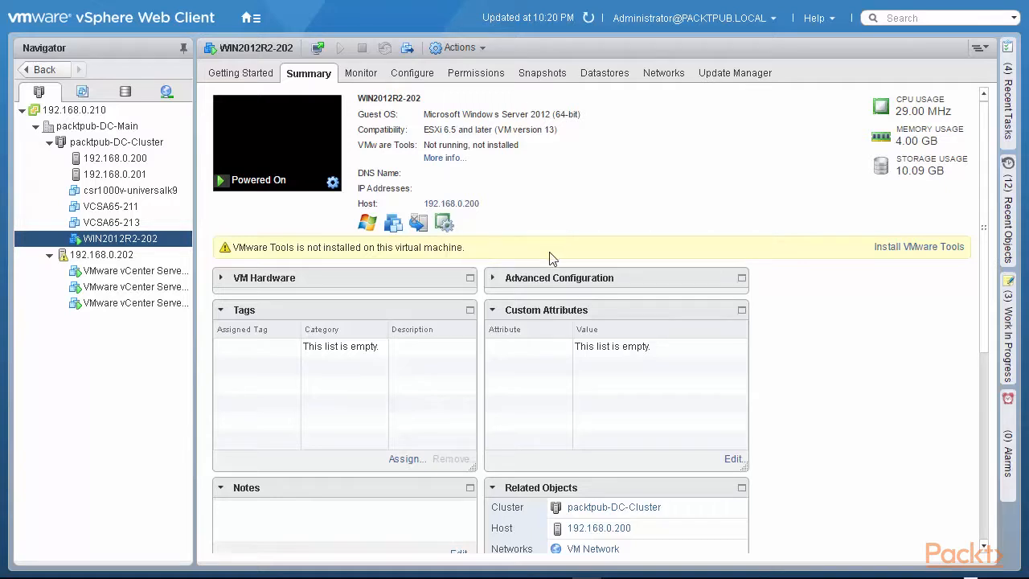
# Step: Expand the advanced configuration of WIN2012R2-202 to check its EVC mode, and review the rest of its summary
pyautogui.click(493, 279)
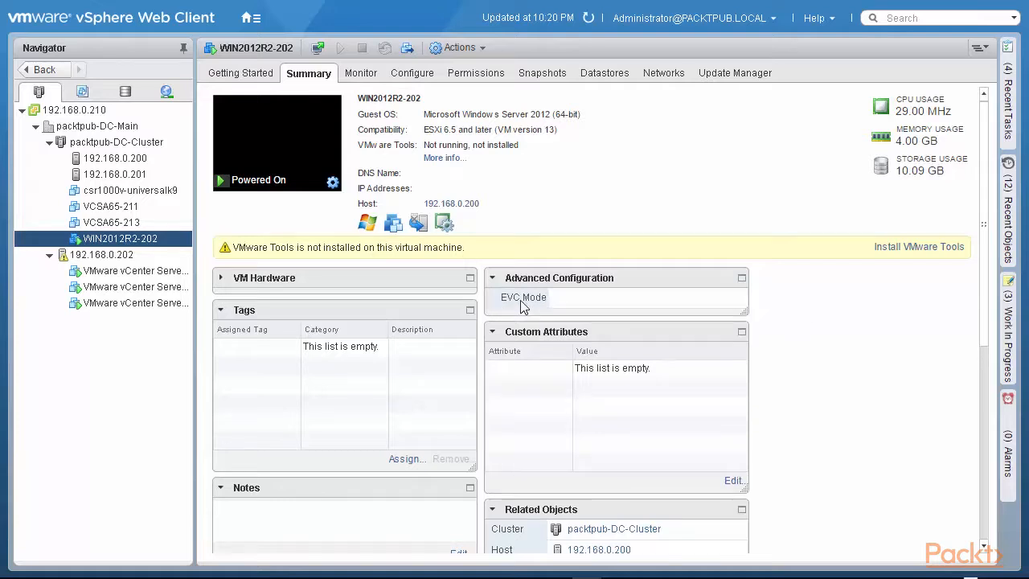
pyautogui.scroll(-1, 852, 384)
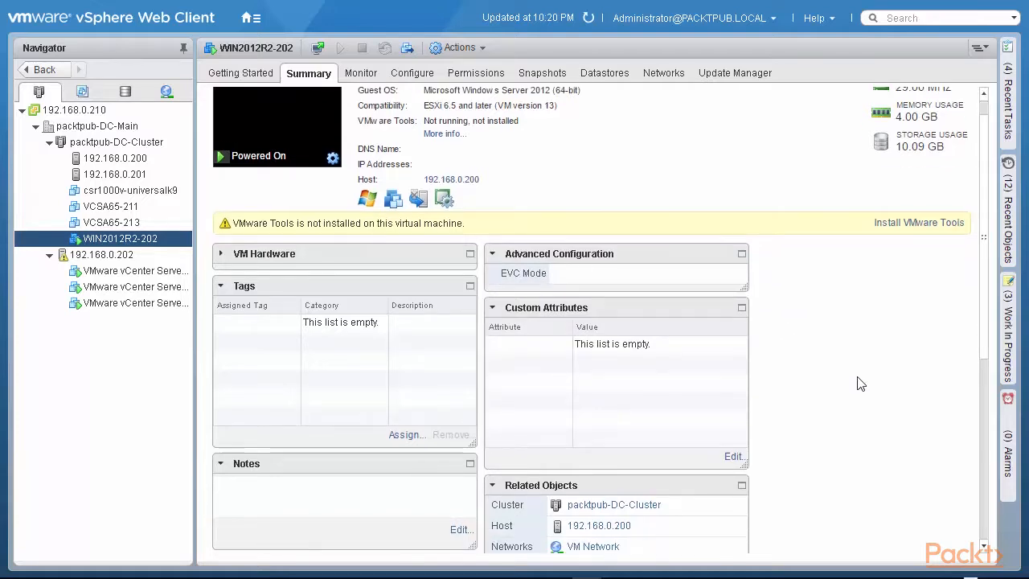
pyautogui.scroll(-3, 394, 372)
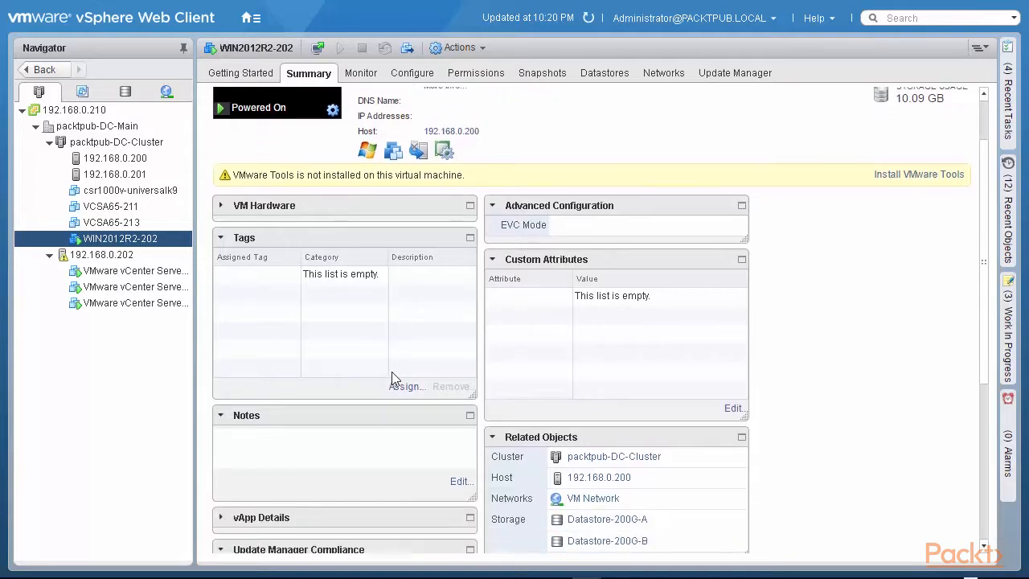
pyautogui.scroll(-3, 378, 384)
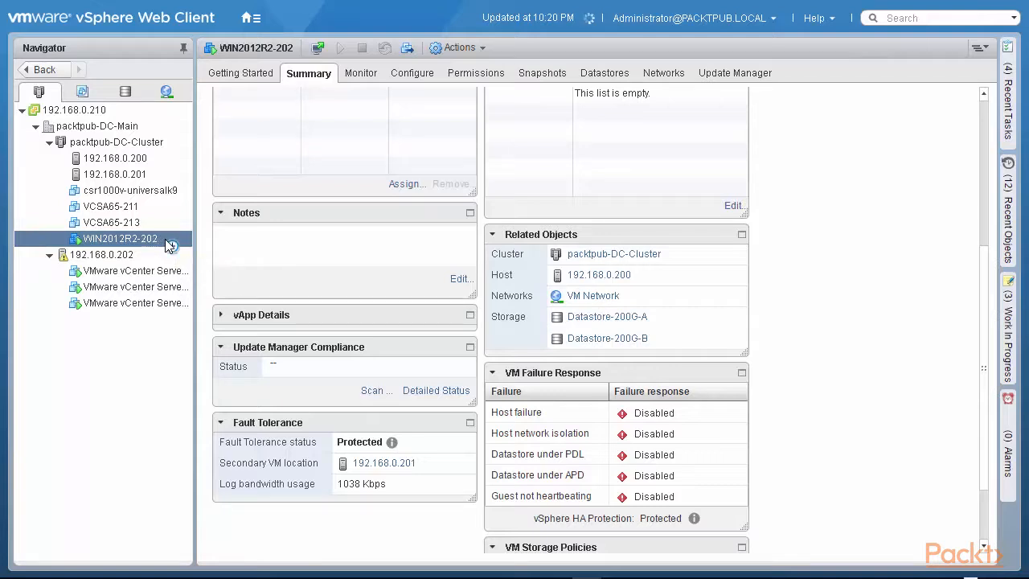
# Step: Run a Fault Tolerance test failover on WIN2012R2-202 and check the recent tasks and the machine's protection status
pyautogui.rightClick(167, 246)
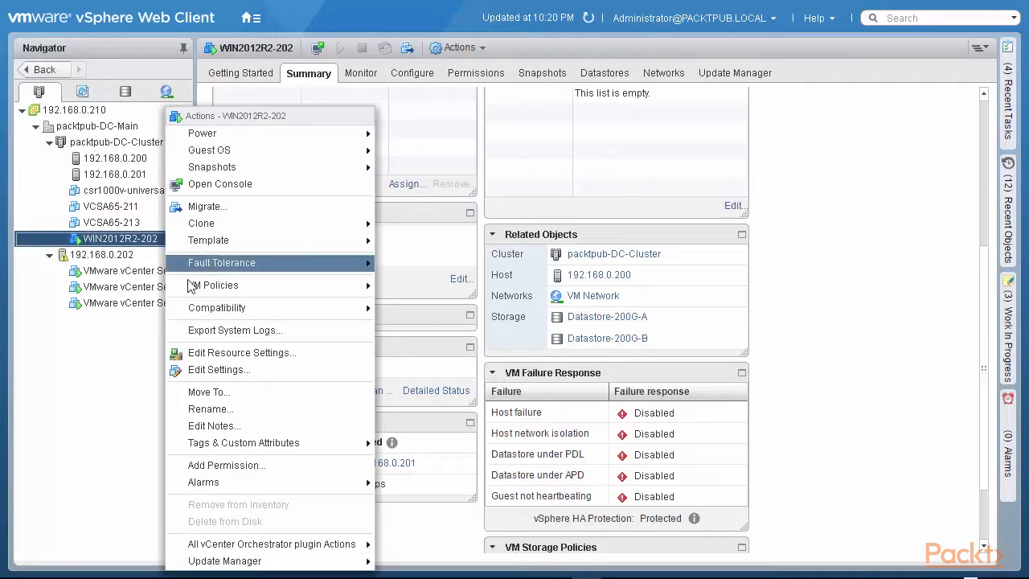
pyautogui.moveTo(237, 263)
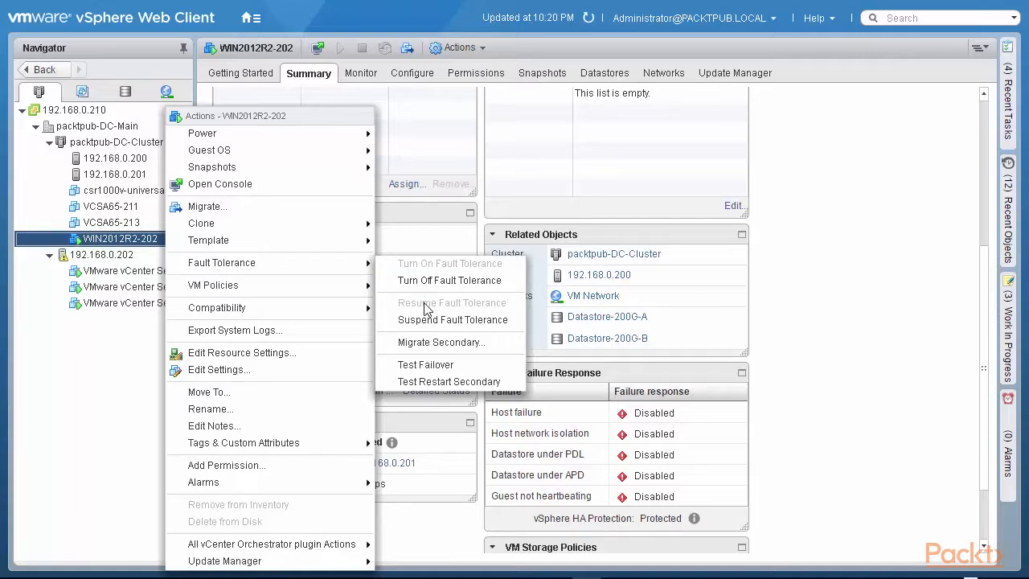
pyautogui.click(426, 364)
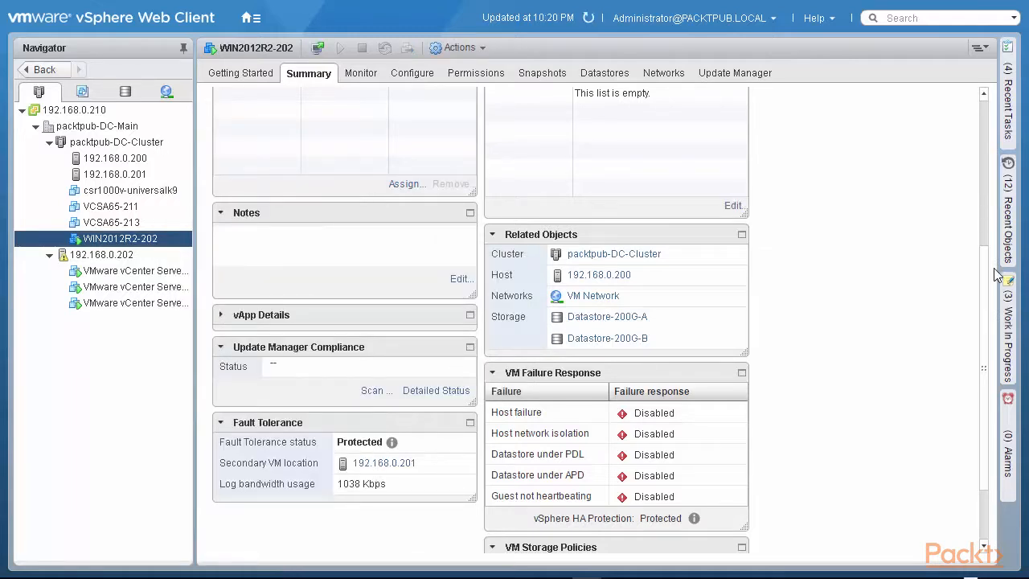
pyautogui.click(1007, 111)
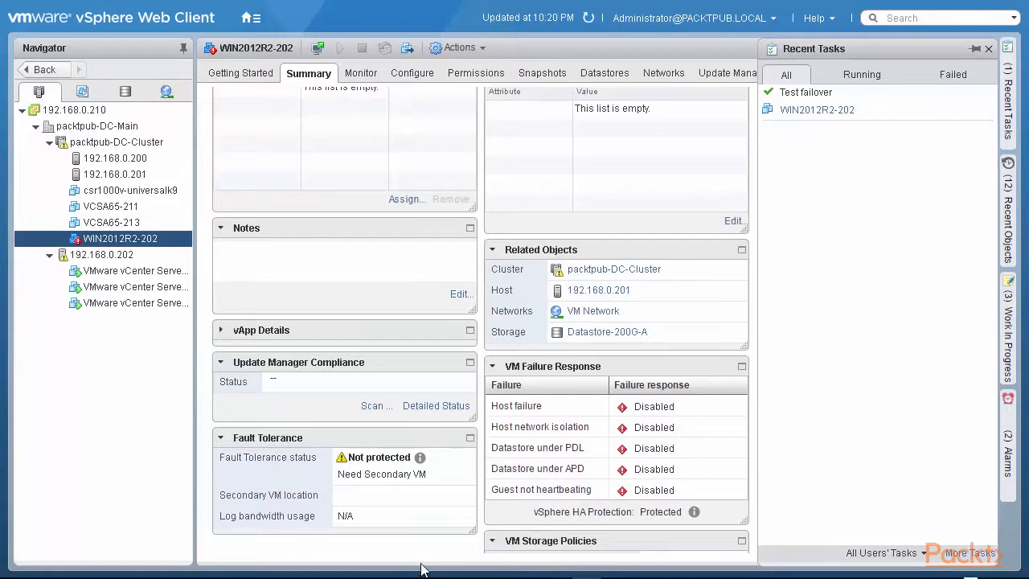
pyautogui.moveTo(418, 459)
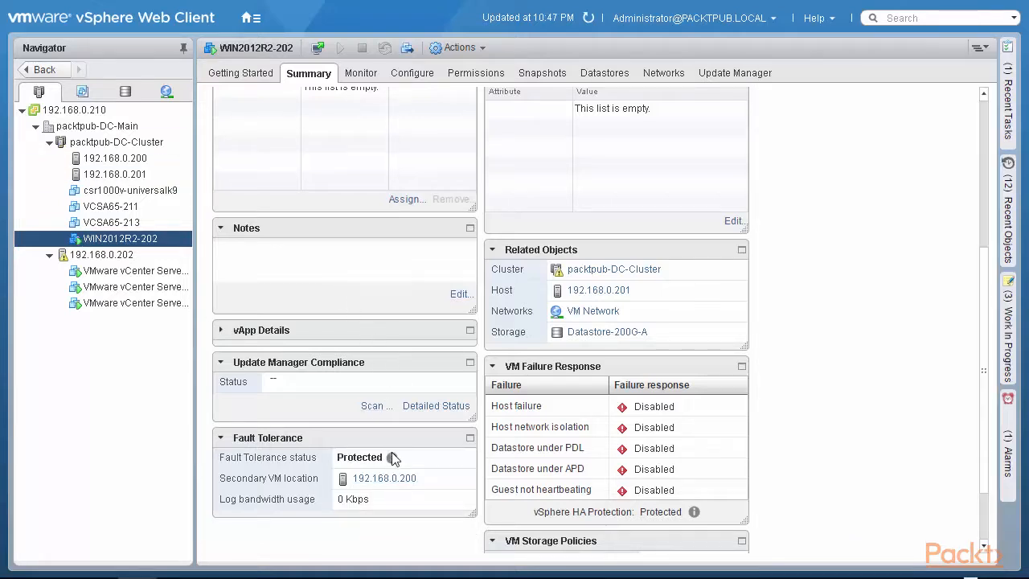
pyautogui.moveTo(391, 459)
# Step: Turn off Fault Tolerance for WIN2012R2-202 and check the operation in the recent tasks
pyautogui.rightClick(130, 240)
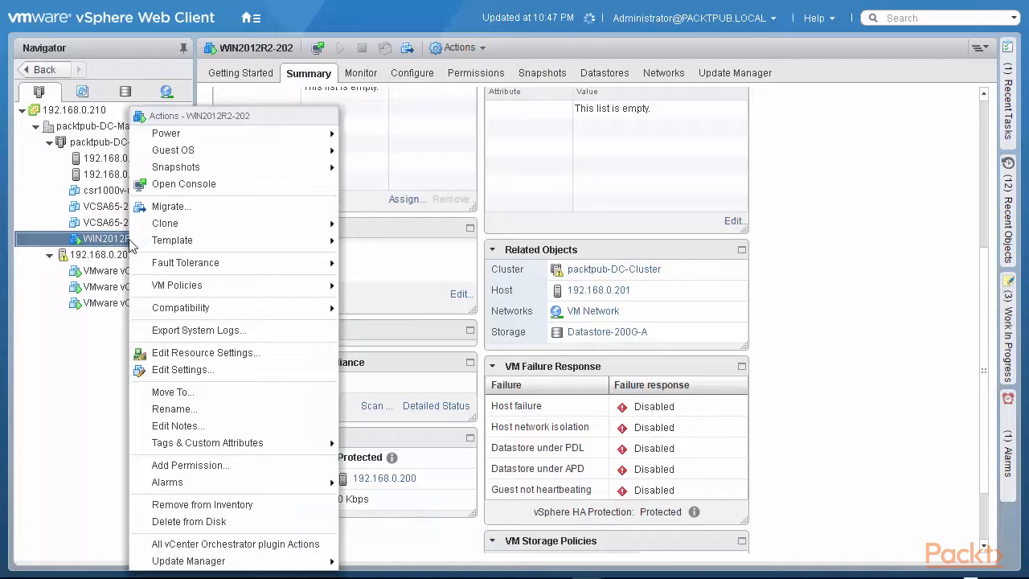
pyautogui.moveTo(193, 267)
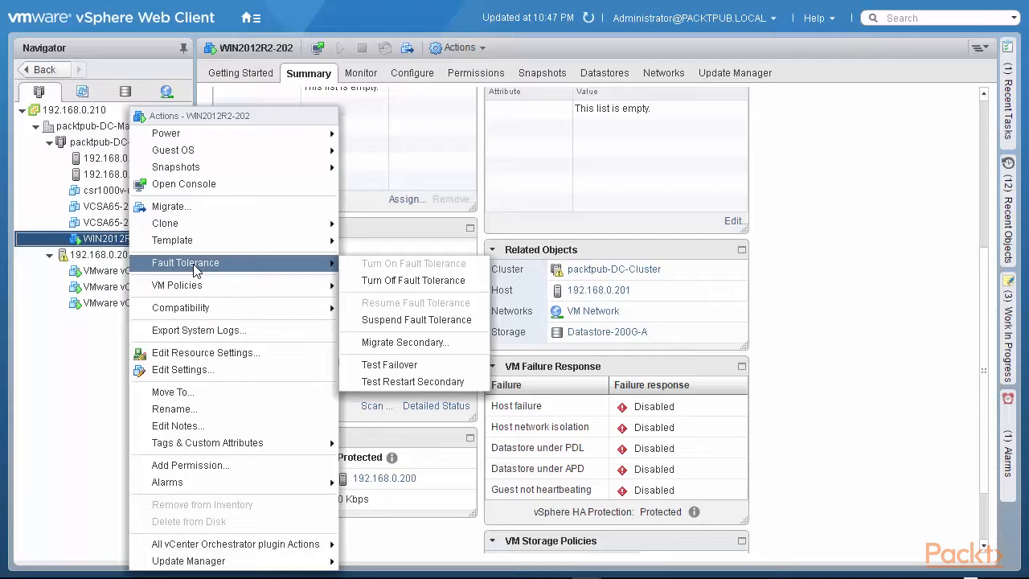
pyautogui.click(366, 283)
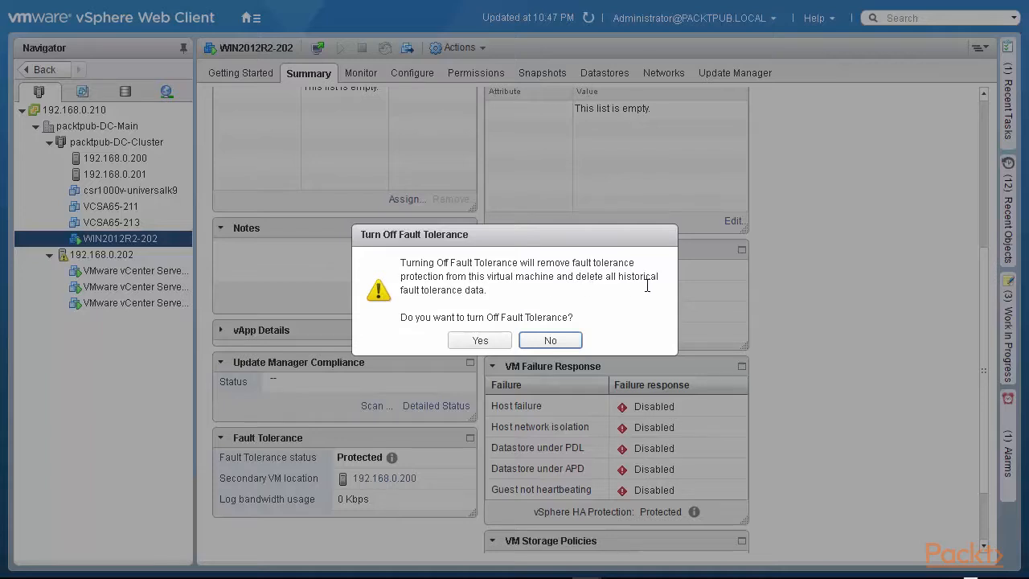
pyautogui.click(480, 340)
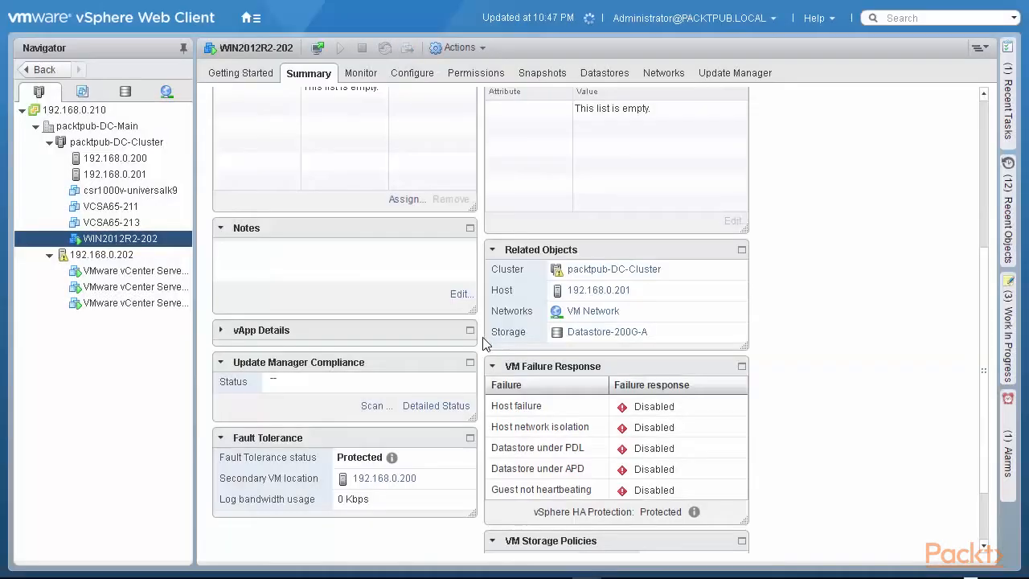
pyautogui.click(1006, 89)
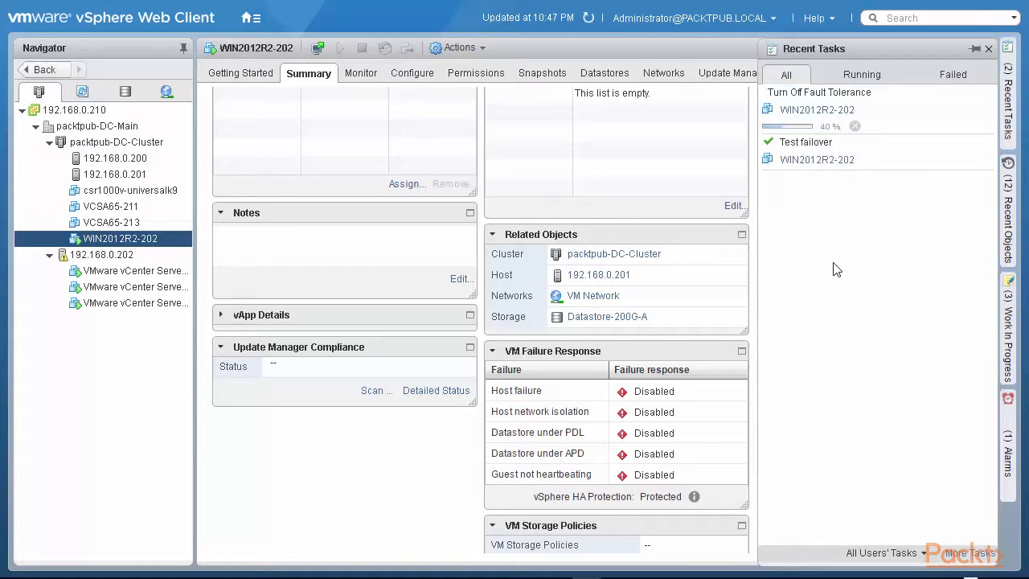
# Step: Review the WIN2012R2-202 summary and check which VMware protection applies with Fault Tolerance turned off
pyautogui.scroll(-3, 413, 448)
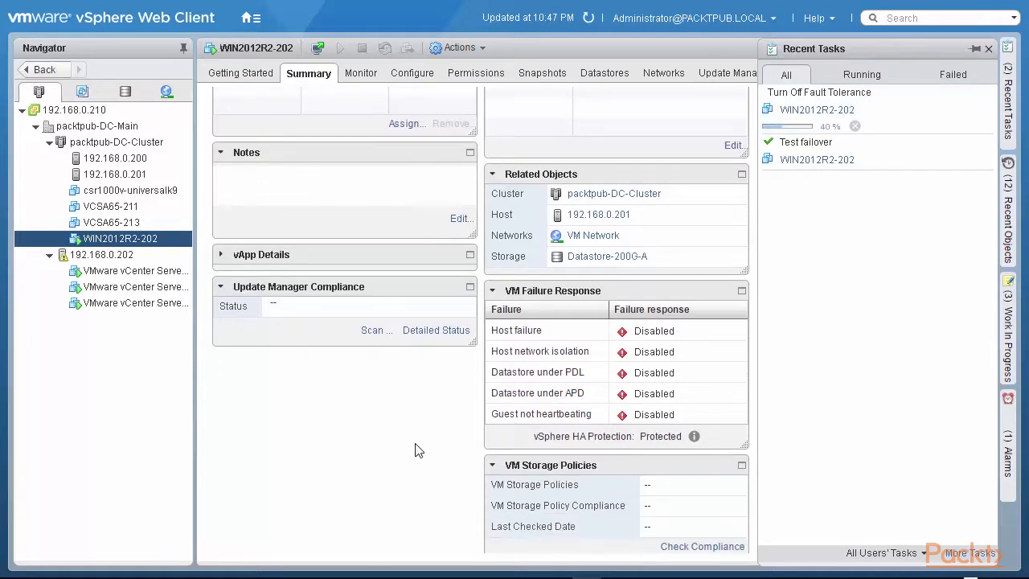
pyautogui.scroll(5, 415, 446)
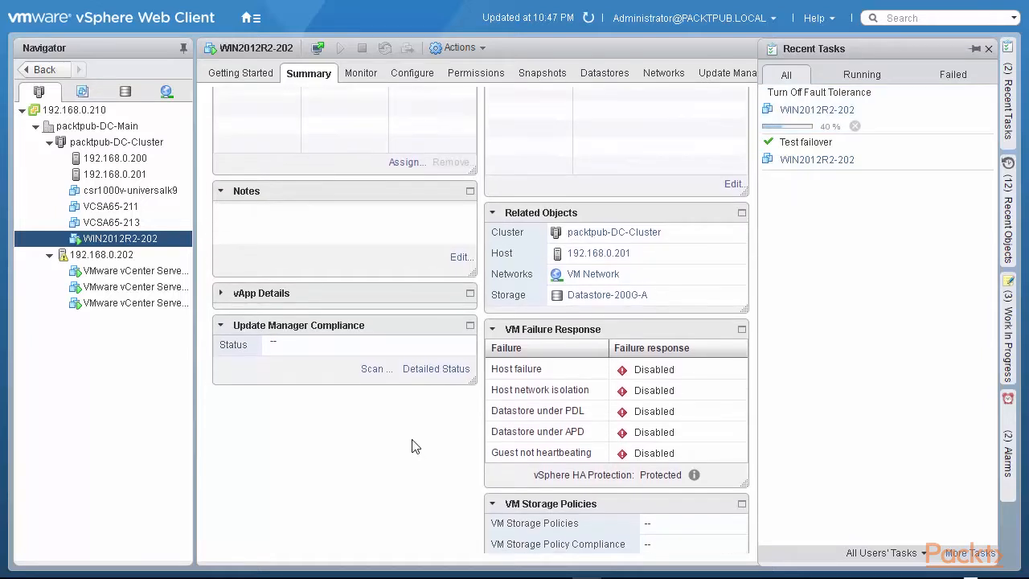
pyautogui.scroll(10, 409, 430)
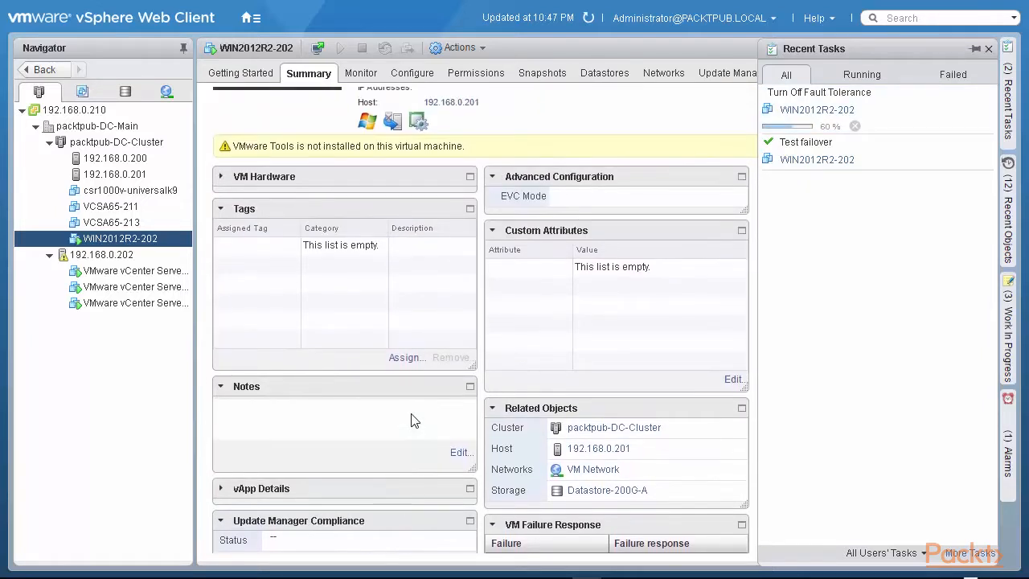
pyautogui.scroll(1, 410, 423)
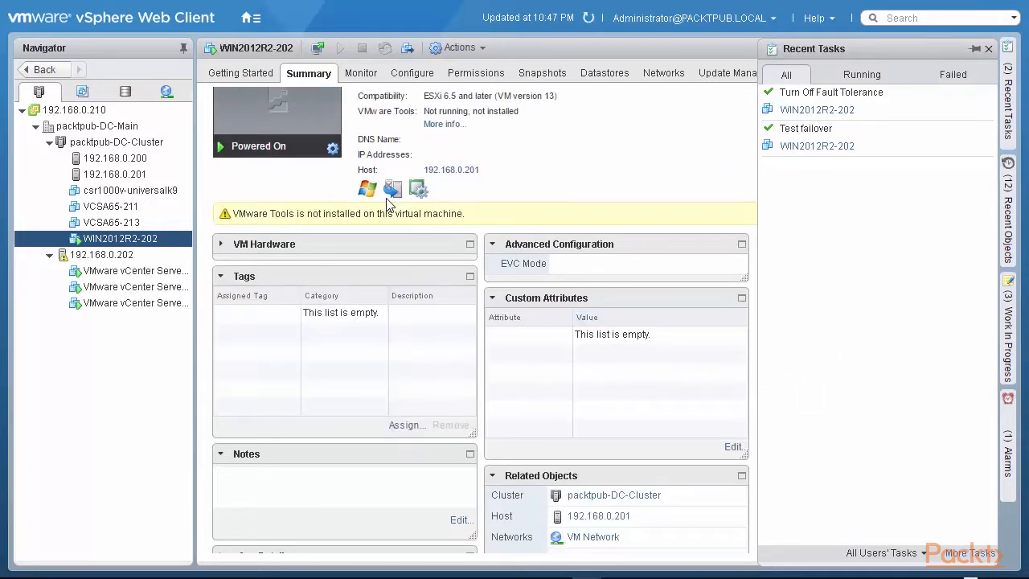
pyautogui.moveTo(386, 201)
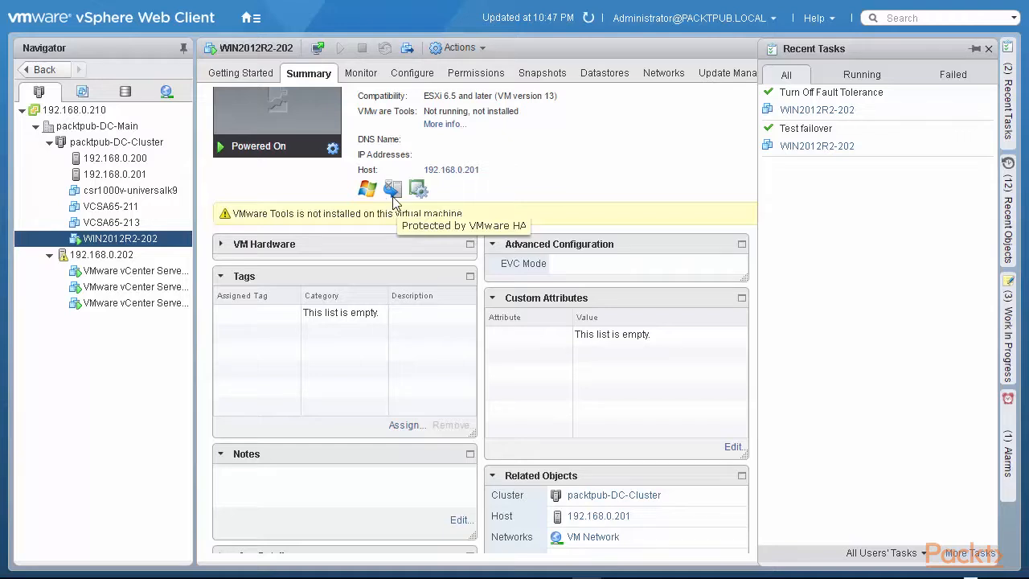
# Step: Start turning on Fault Tolerance for WIN2012R2-202 and accept the compatibility warning about host 192.168.0.201
pyautogui.click(161, 241)
pyautogui.rightClick(163, 241)
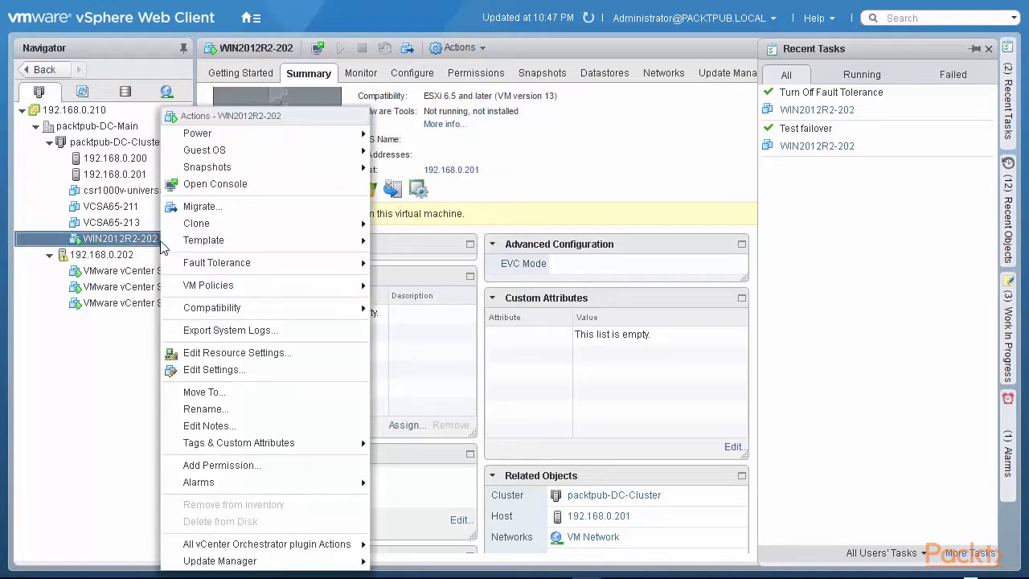
pyautogui.moveTo(238, 271)
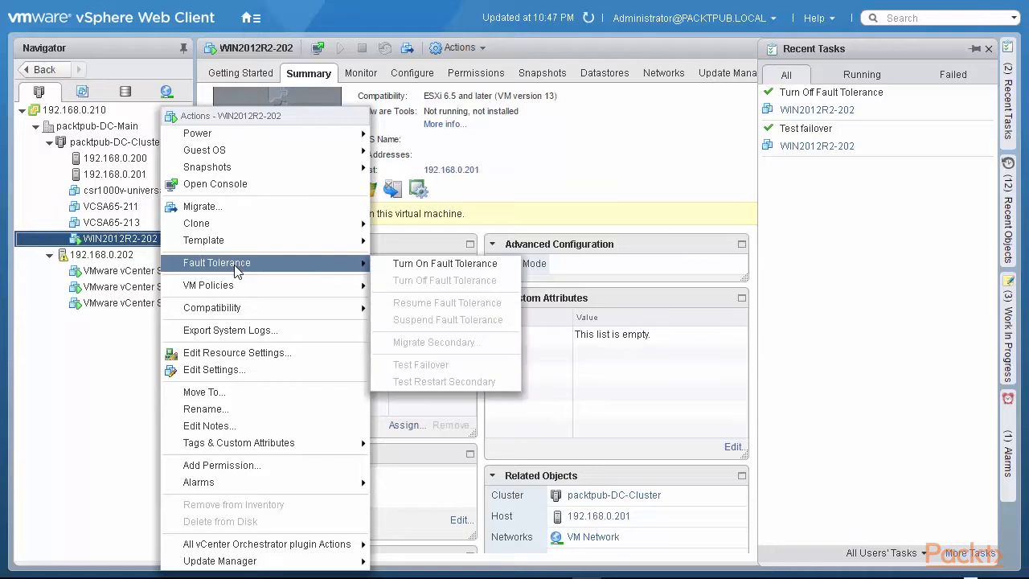
pyautogui.click(404, 263)
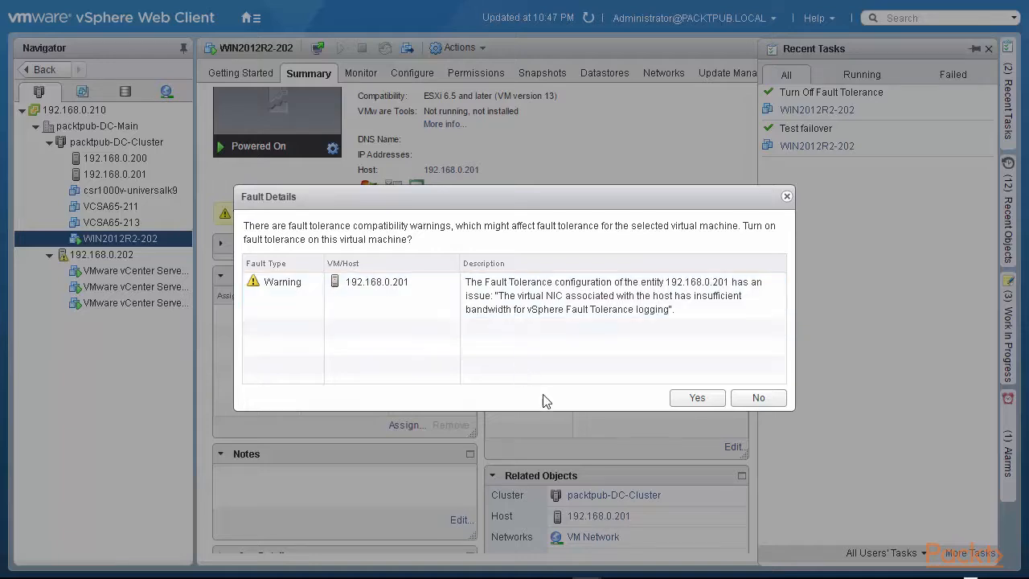
pyautogui.click(699, 398)
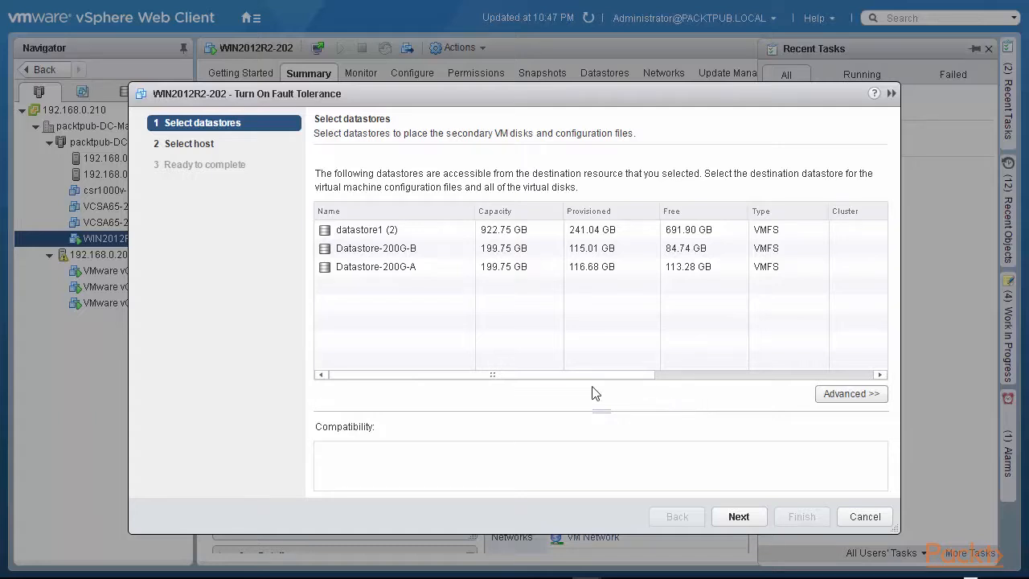
# Step: Place the secondary VM on Datastore-200G-A and host 192.168.0.200, and complete the Fault Tolerance setup
pyautogui.click(410, 272)
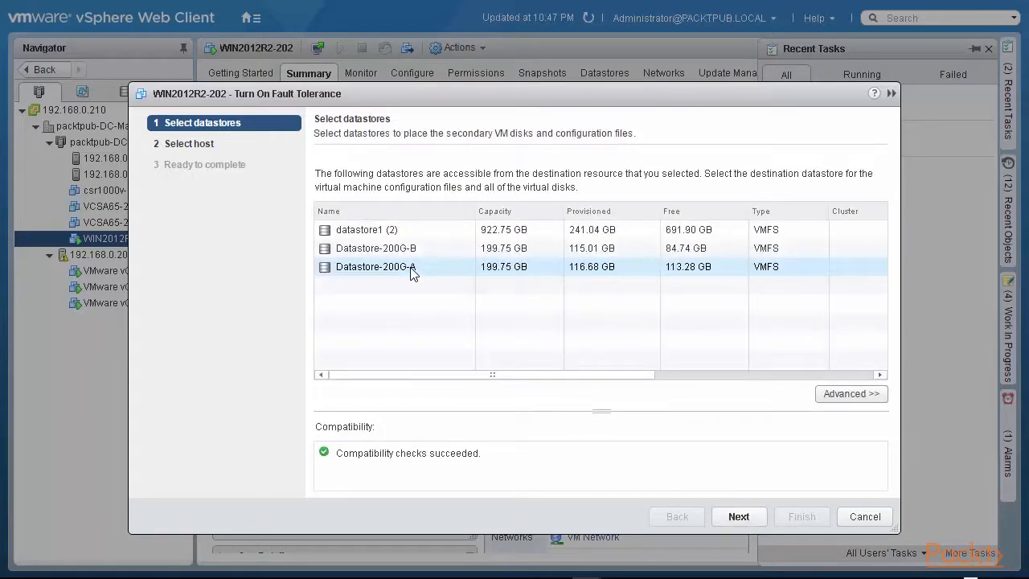
pyautogui.click(738, 516)
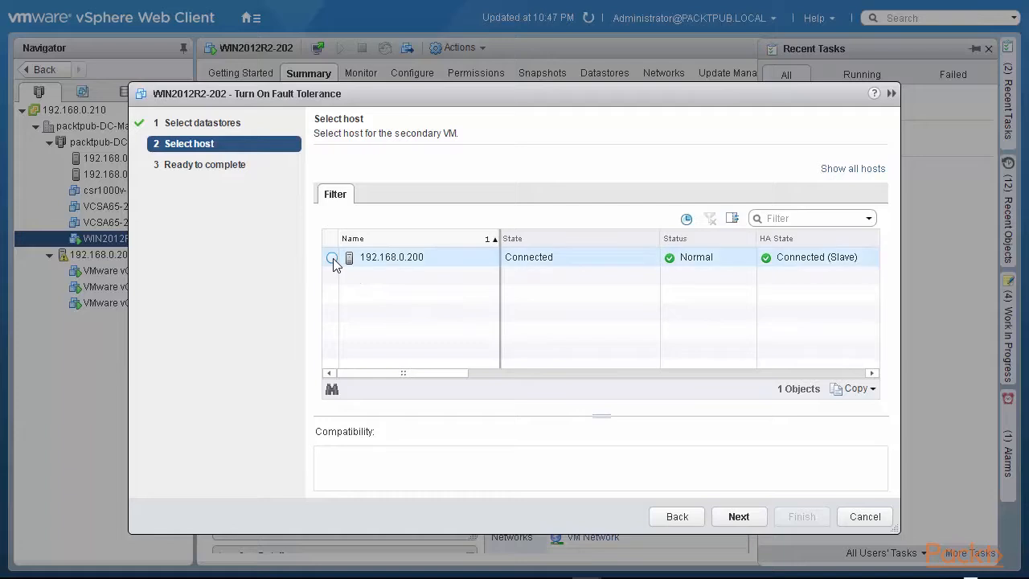
pyautogui.click(332, 258)
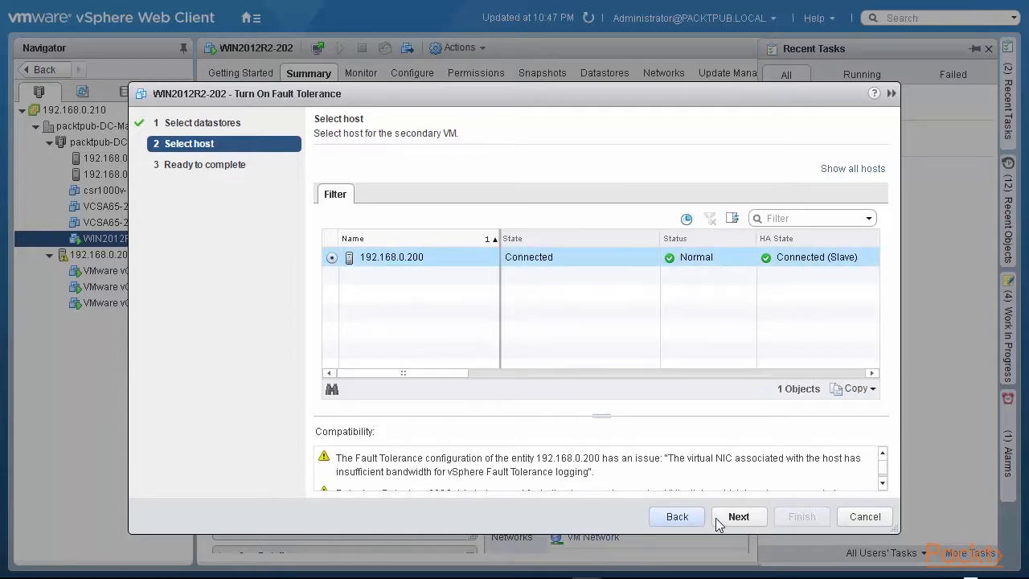
pyautogui.click(743, 519)
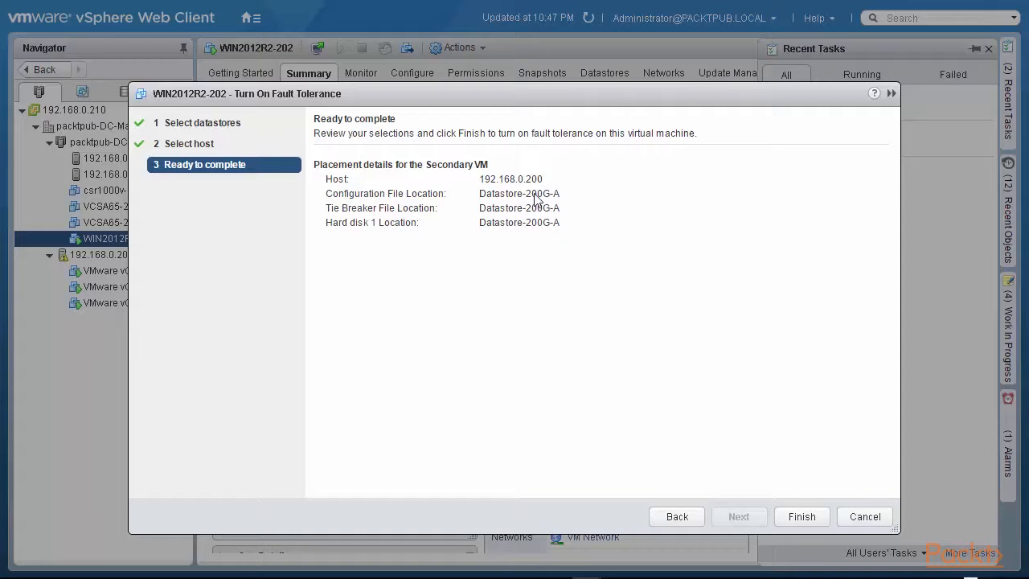
pyautogui.click(800, 518)
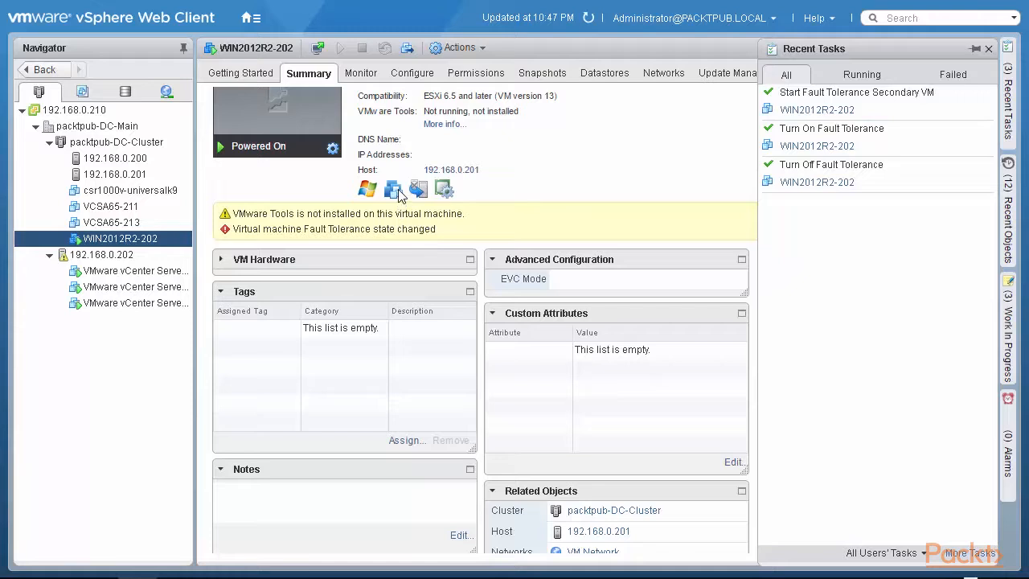
# Step: Check the Fault Tolerance protection status of WIN2012R2-202 and show its available Fault Tolerance actions
pyautogui.moveTo(400, 196)
pyautogui.rightClick(121, 239)
pyautogui.moveTo(196, 273)
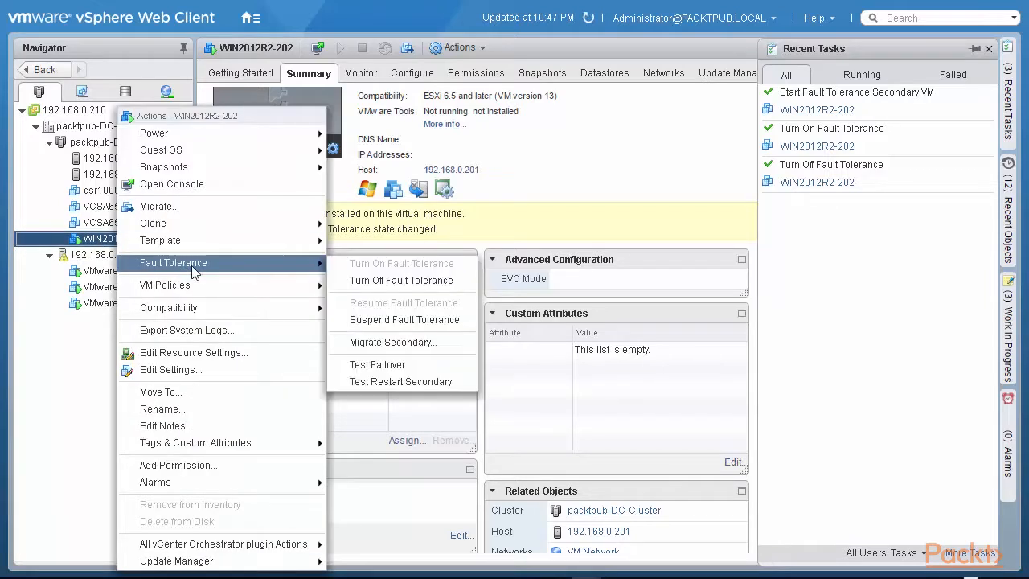